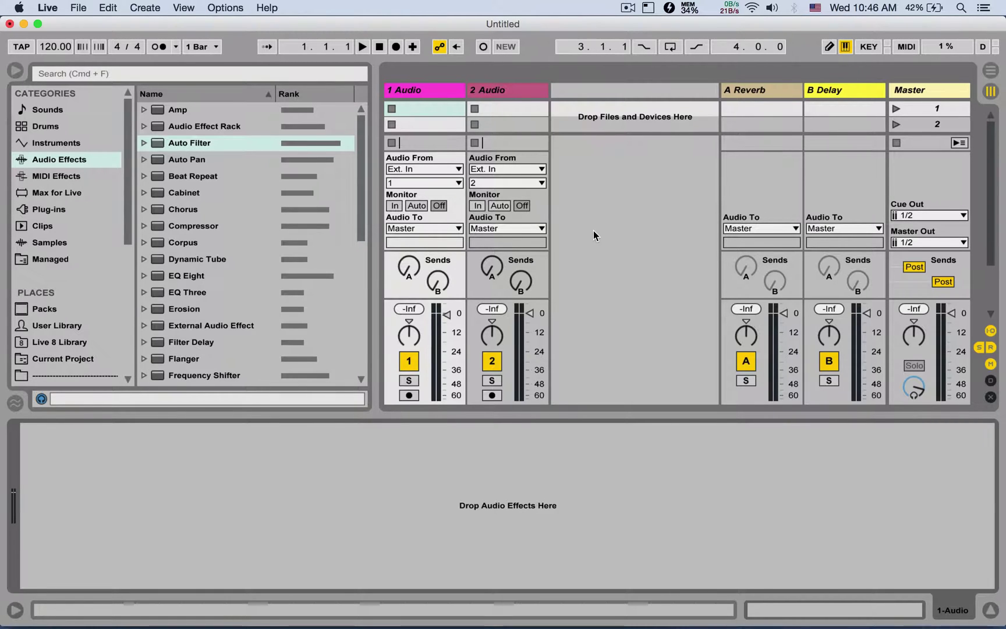
Step: Open Preferences on the Link/MIDI page and toggle 'Play in time with Link' on, then back off
click(47, 8)
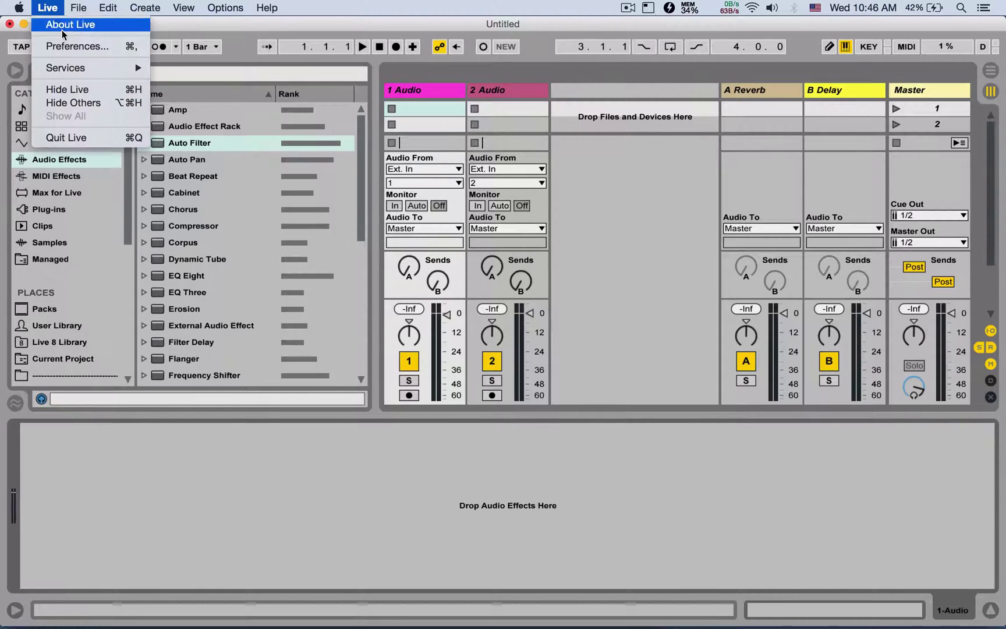
mouse_move(226, 7)
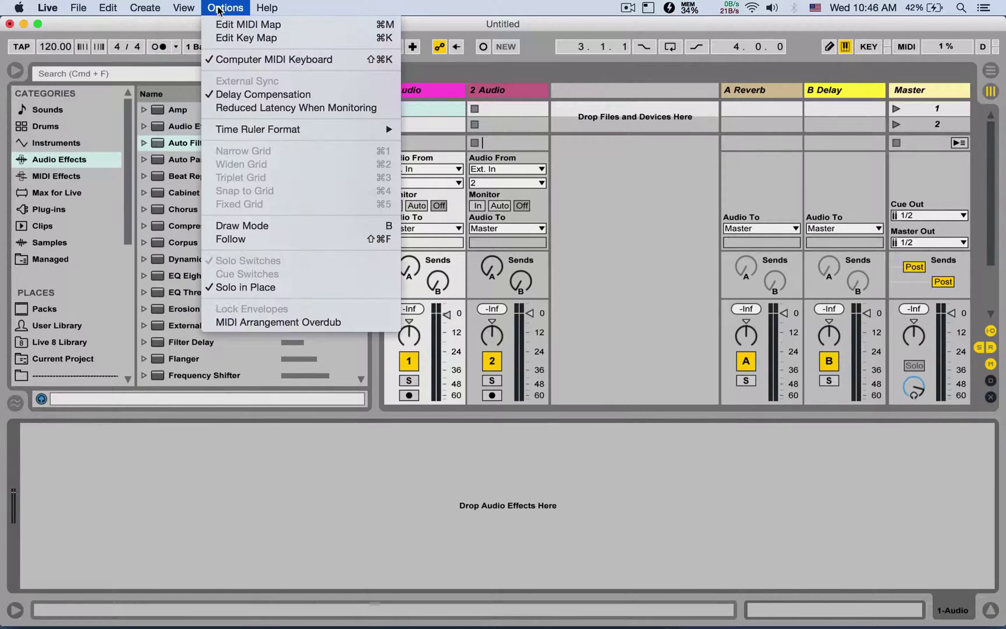
mouse_move(47, 8)
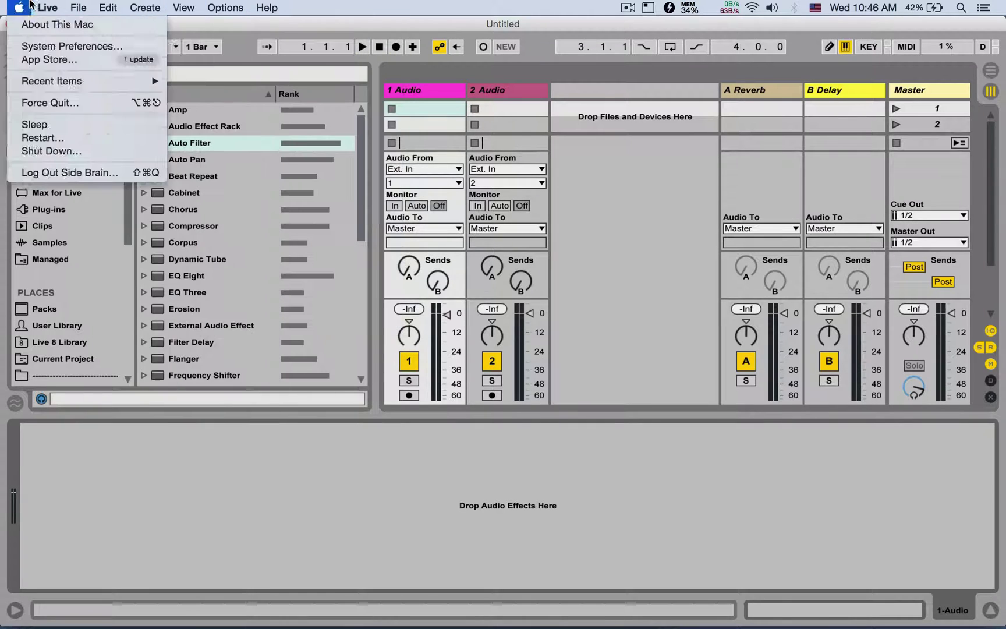
click(56, 46)
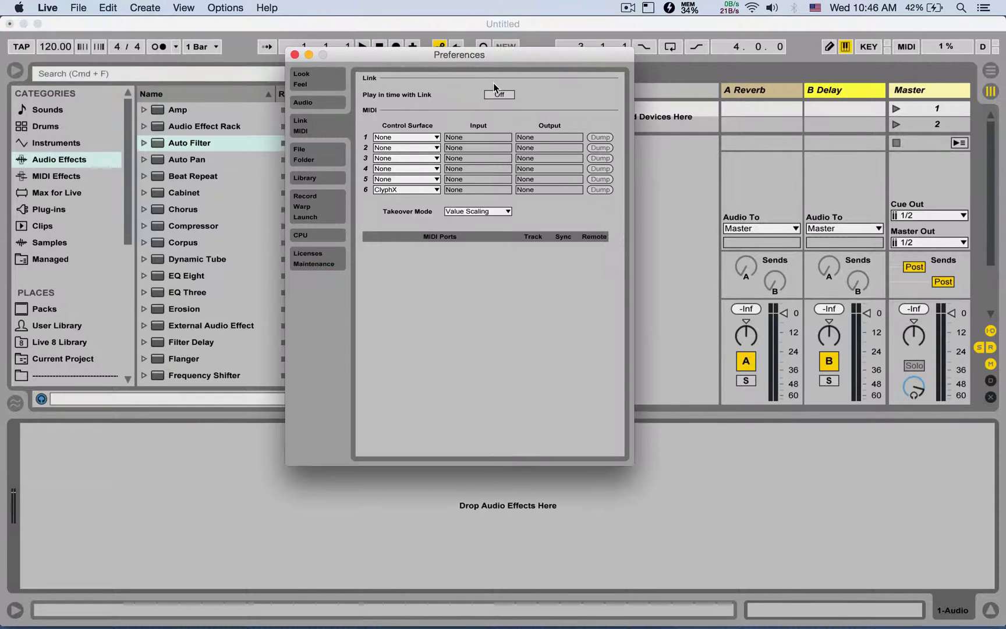
drag(391, 54, 420, 89)
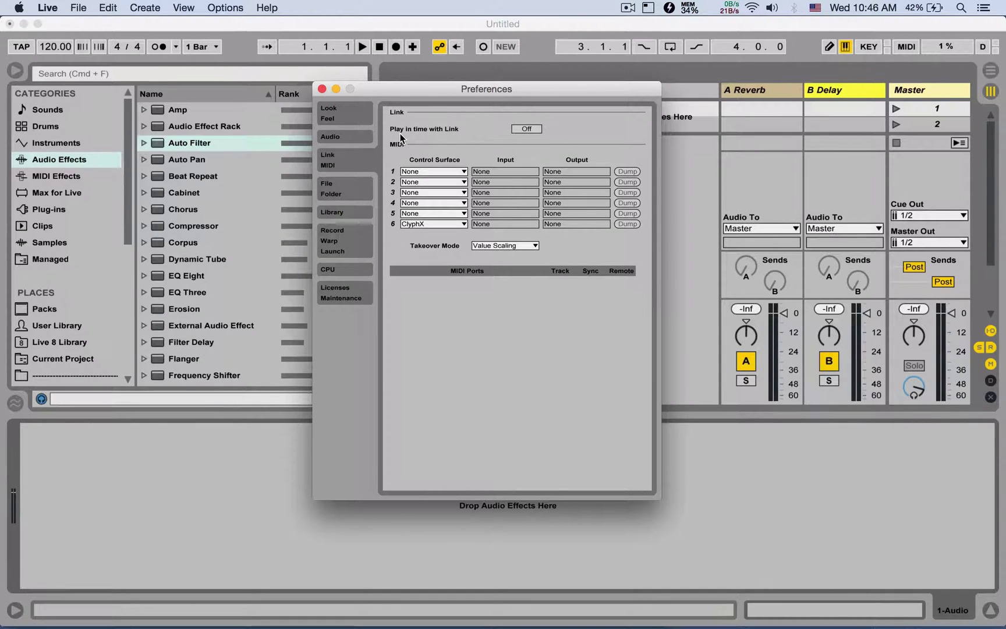
click(528, 129)
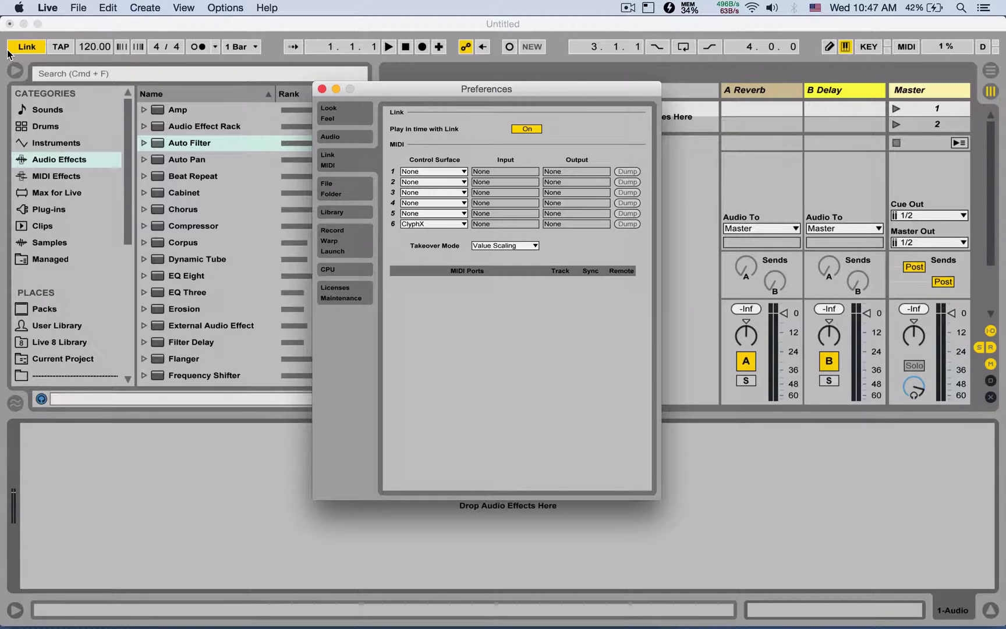
click(527, 129)
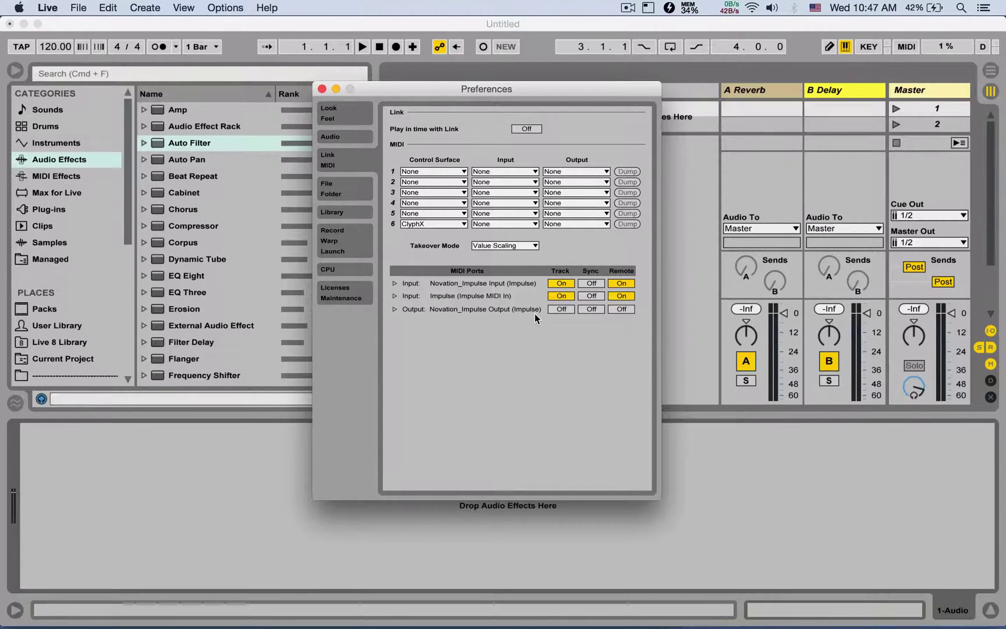
Step: Close Preferences and drag the Electric instrument into the Session as new track 3
drag(408, 95, 615, 98)
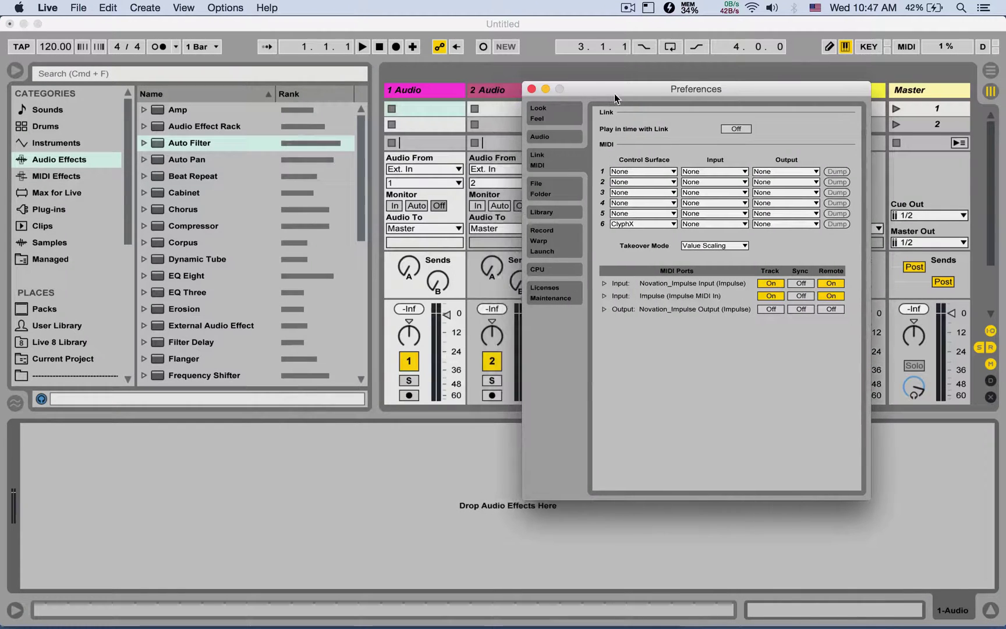
click(45, 145)
click(56, 144)
drag(184, 159, 563, 123)
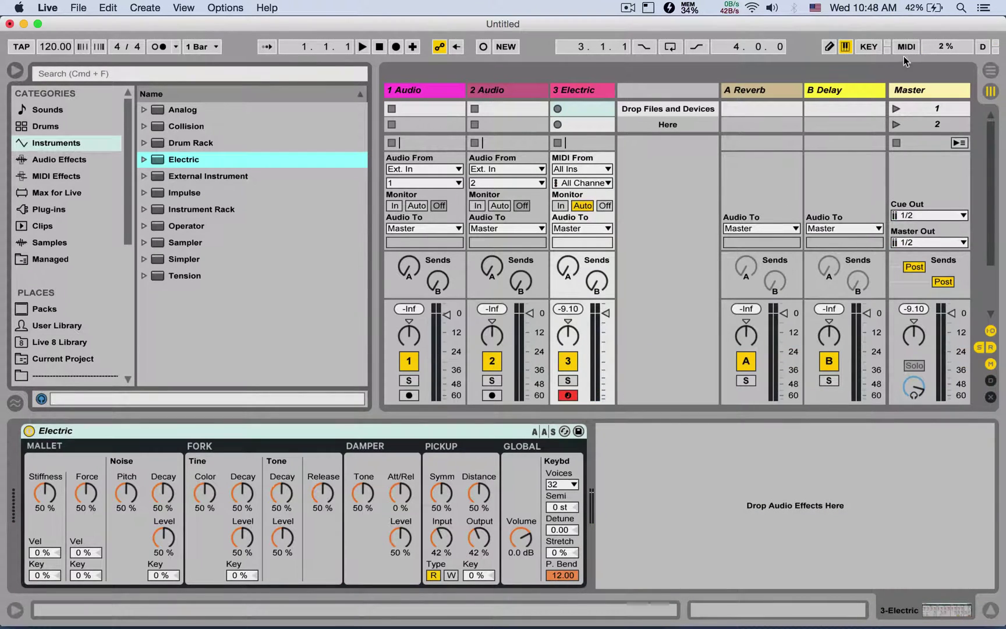
Step: In MIDI Map mode, map track 3's volume fader to CC 49 on channel 1
click(906, 46)
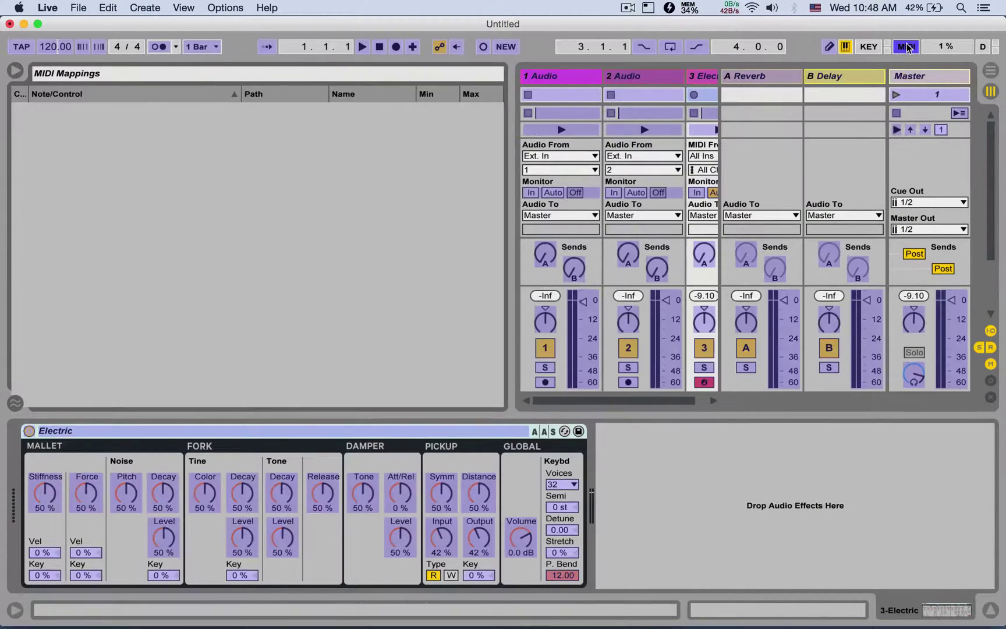
drag(514, 140, 258, 140)
click(483, 341)
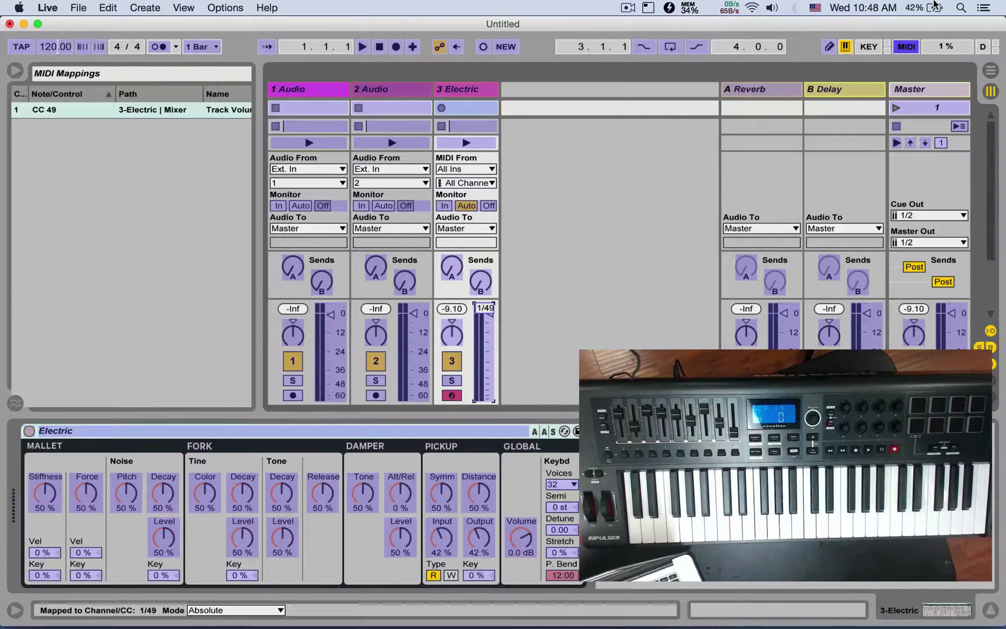
Step: Exit MIDI Map mode and set Takeover Mode to None in Preferences
click(906, 47)
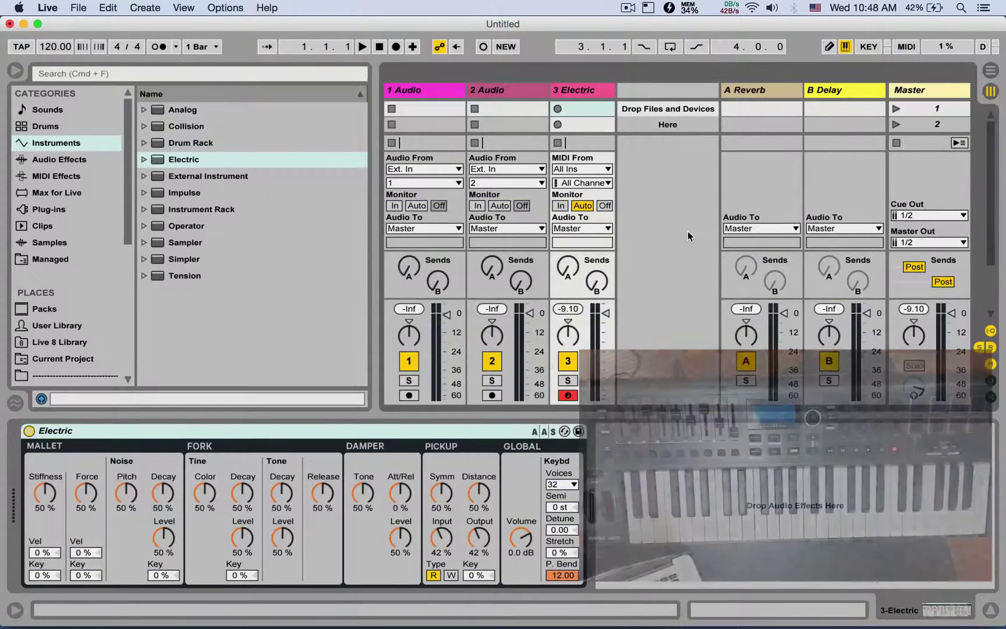
key(super+comma)
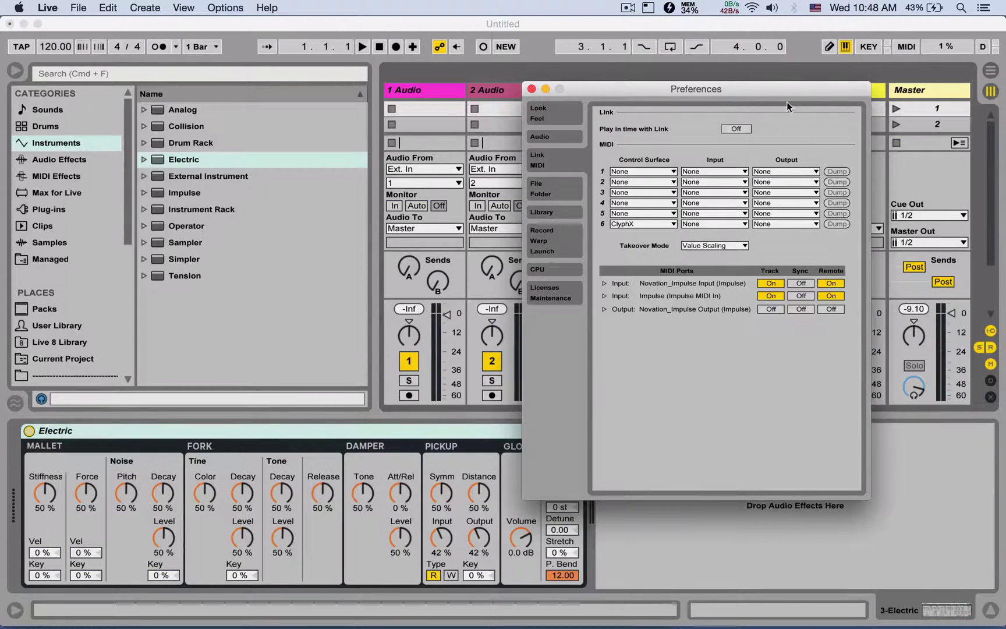
drag(783, 95, 369, 89)
click(298, 241)
click(303, 251)
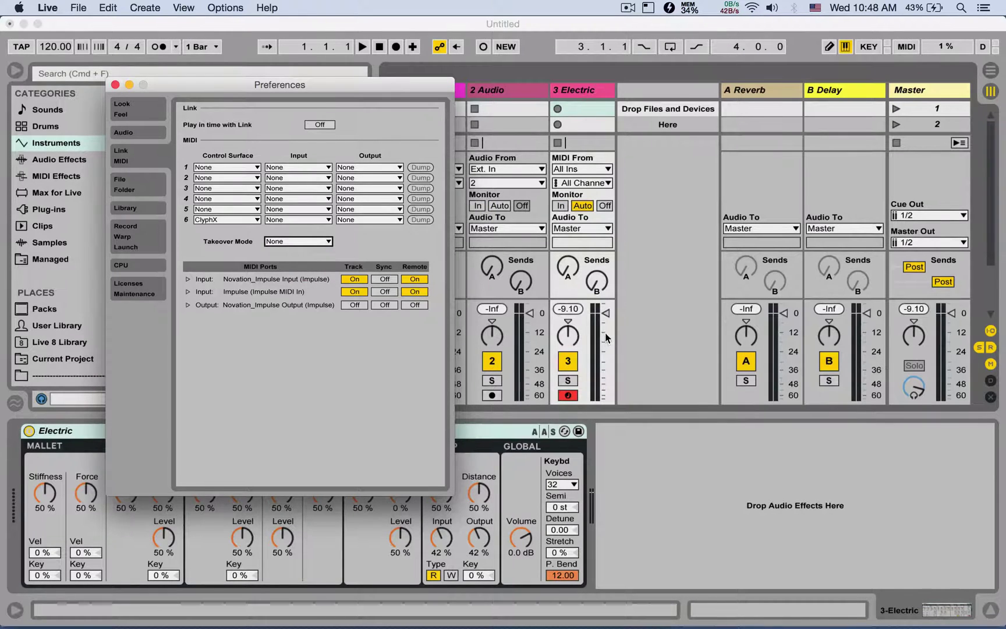
key(Escape)
Step: Delete both audio tracks, leaving 1 Electric with its volume at about -57.7 dB
drag(608, 320, 605, 361)
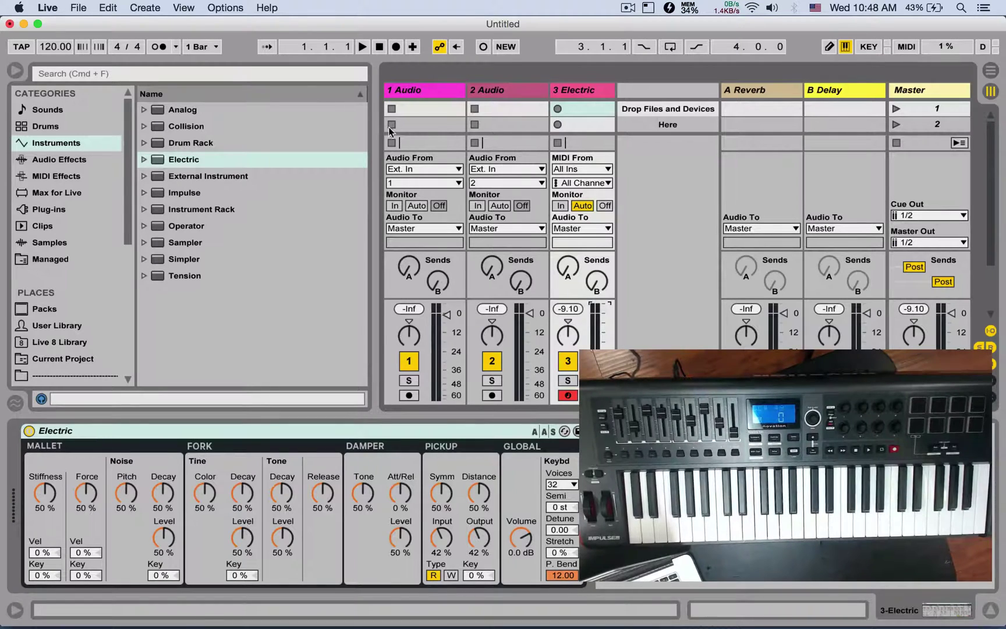
click(384, 125)
shift+click(492, 125)
key(Delete)
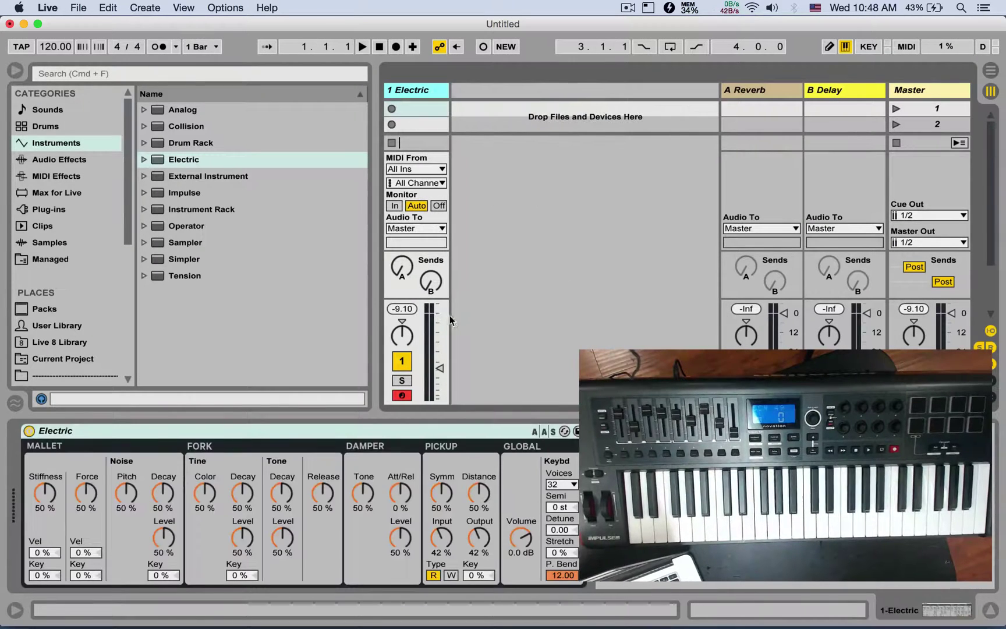
drag(440, 368, 440, 309)
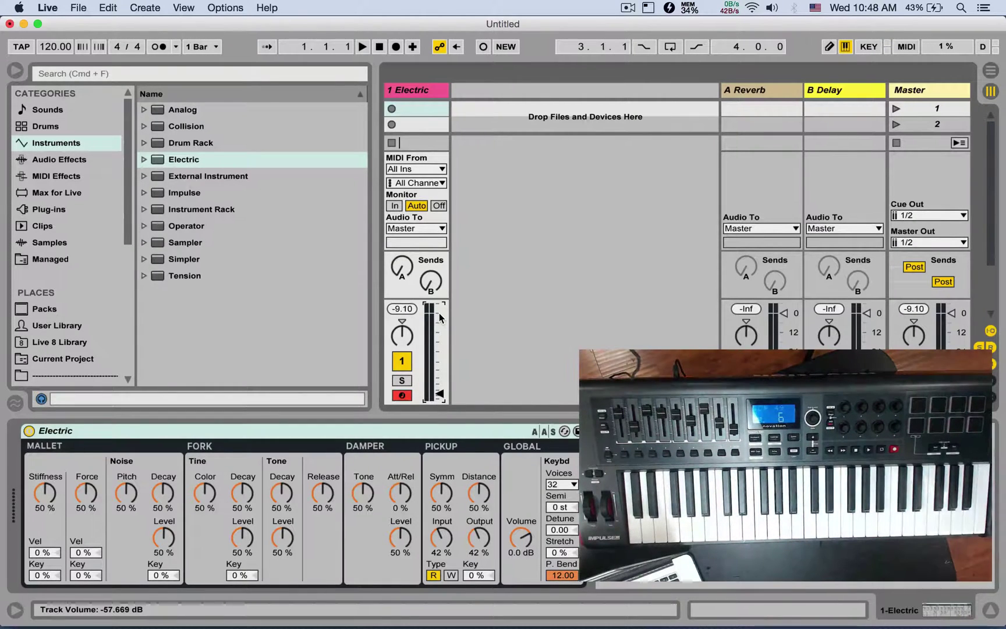
Step: Set Takeover Mode to Pickup, then pull the 1 Electric fader down to about -52 dB
key(super+comma)
click(303, 240)
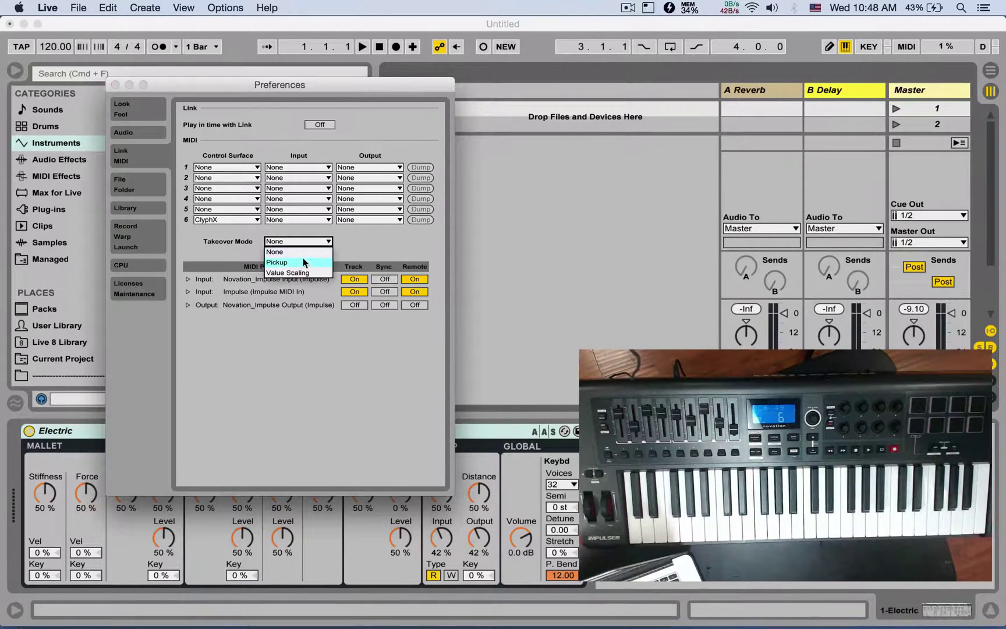
click(300, 264)
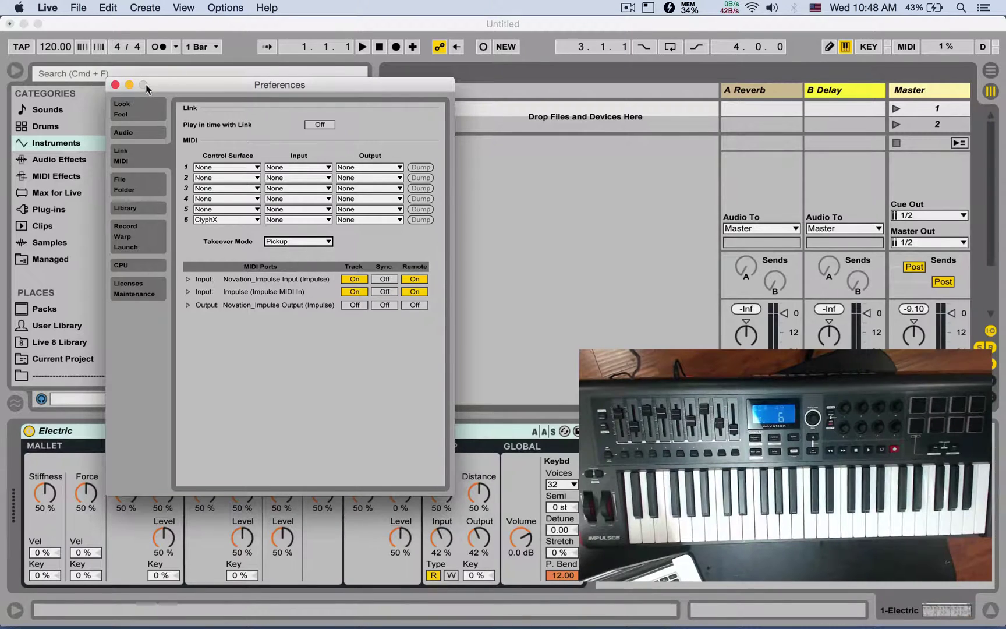
click(116, 87)
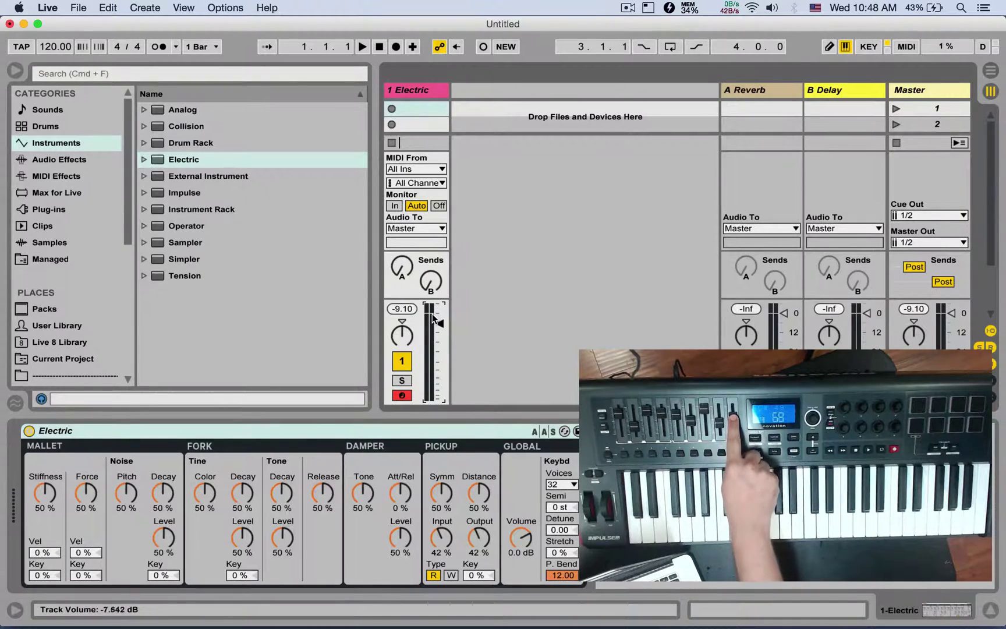
drag(432, 314, 441, 389)
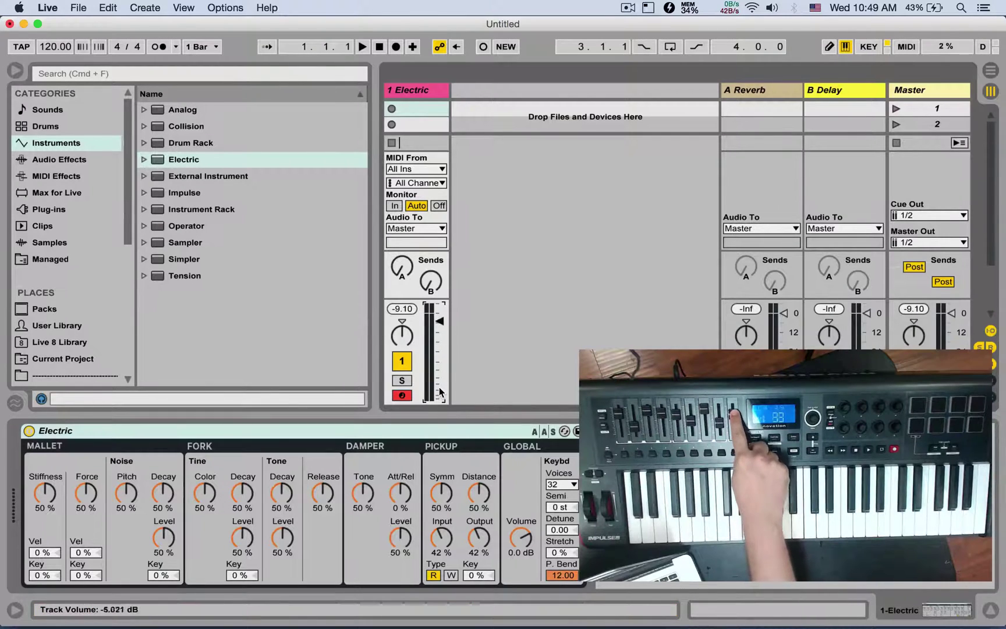
Step: Set Takeover Mode back to Value Scaling, then reopen Preferences
key(super+comma)
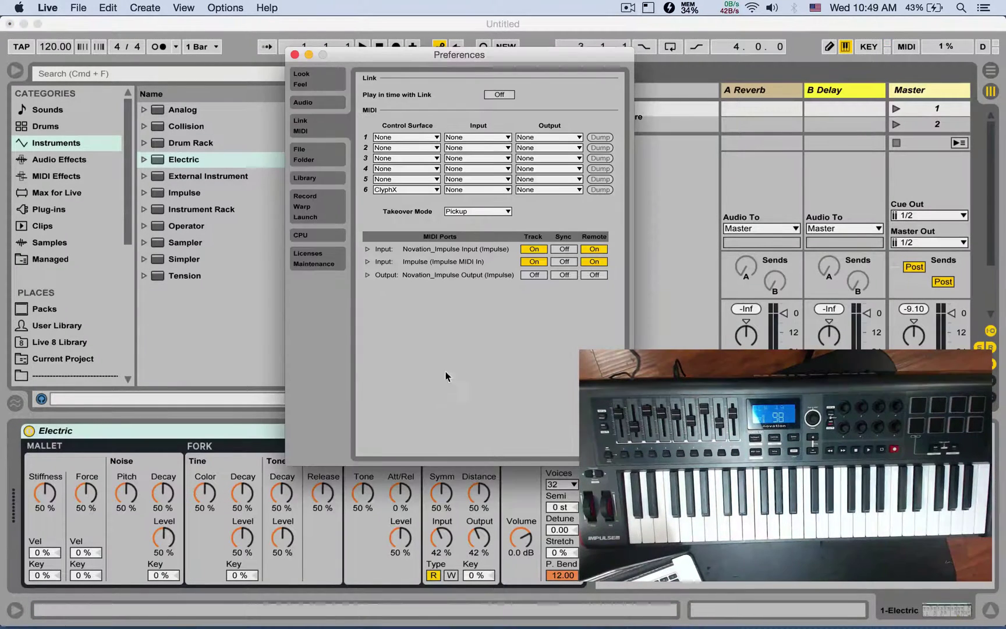
click(469, 211)
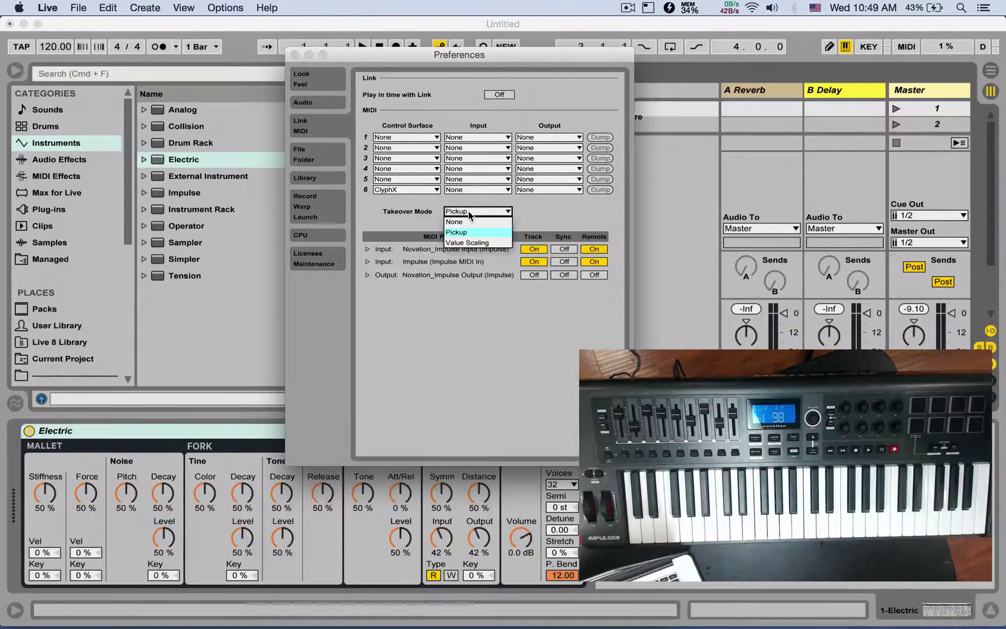
click(453, 244)
key(super+comma)
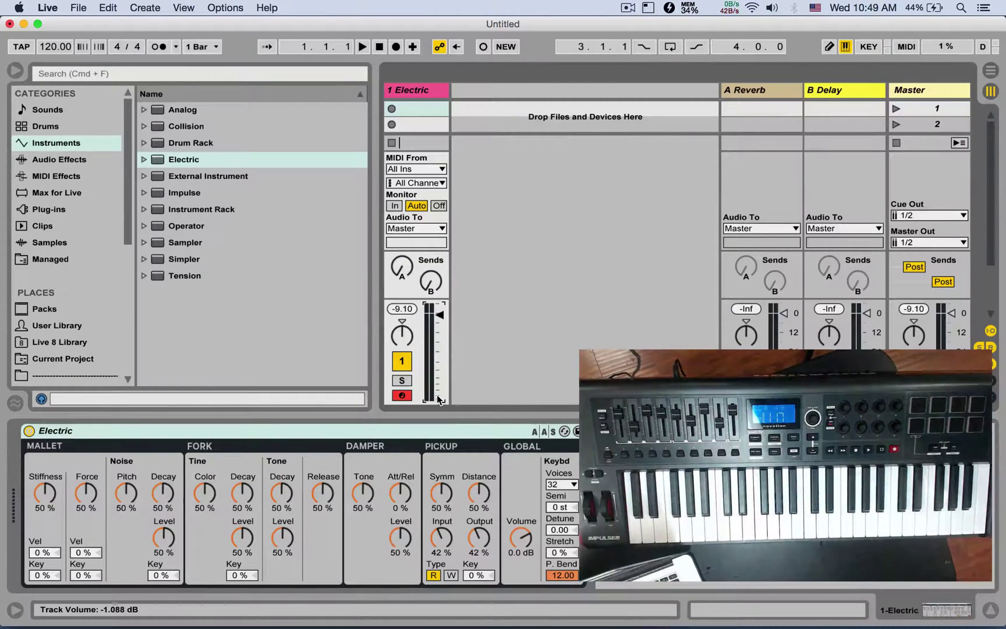
key(super+comma)
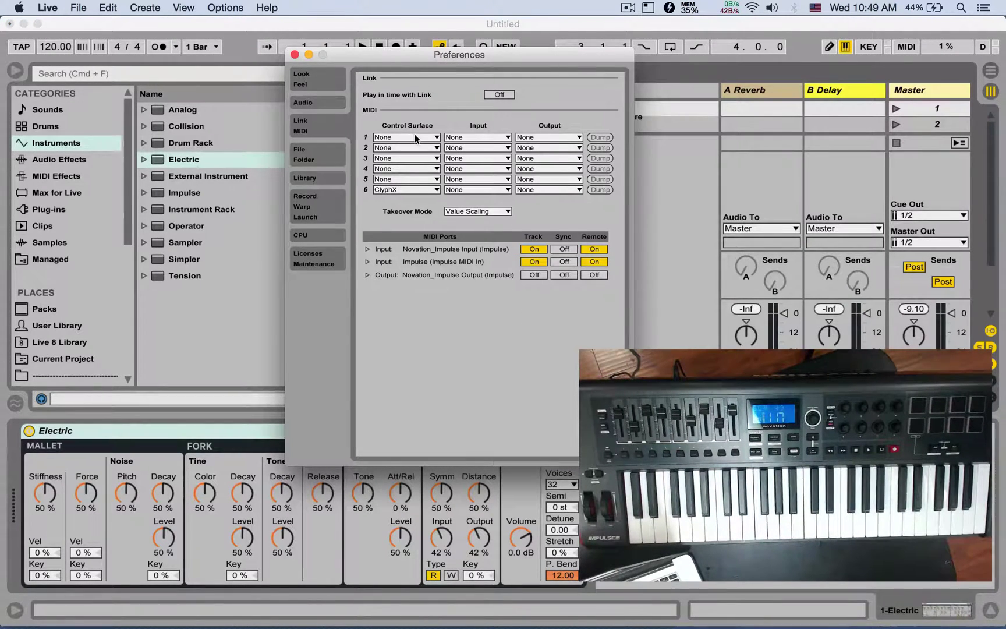
Step: Choose Novation Impulse for Control Surface 1, with Impulse as its input and output ports
click(415, 137)
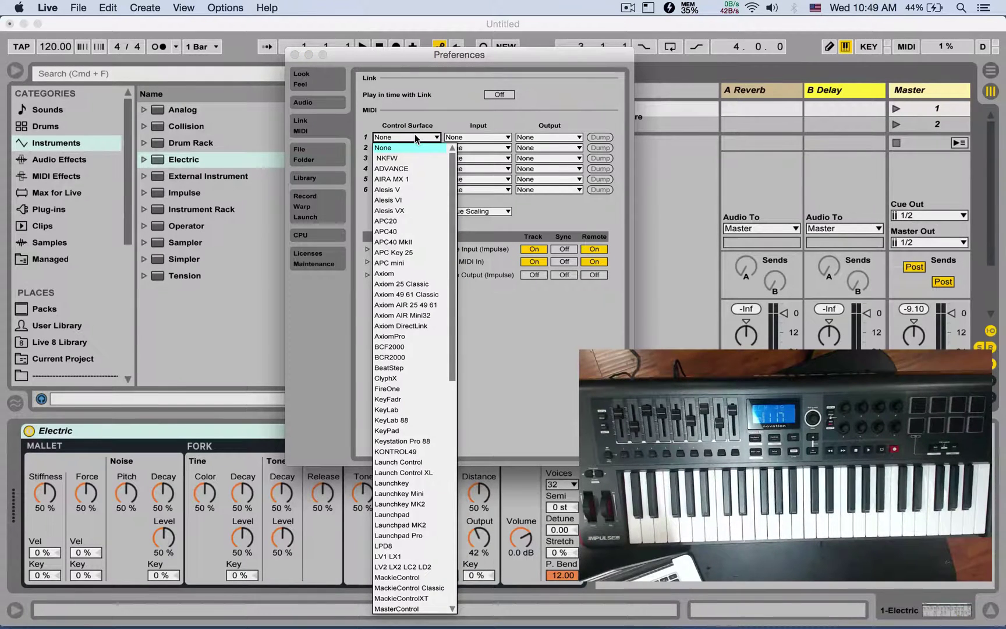
scroll(412, 225, down, 5)
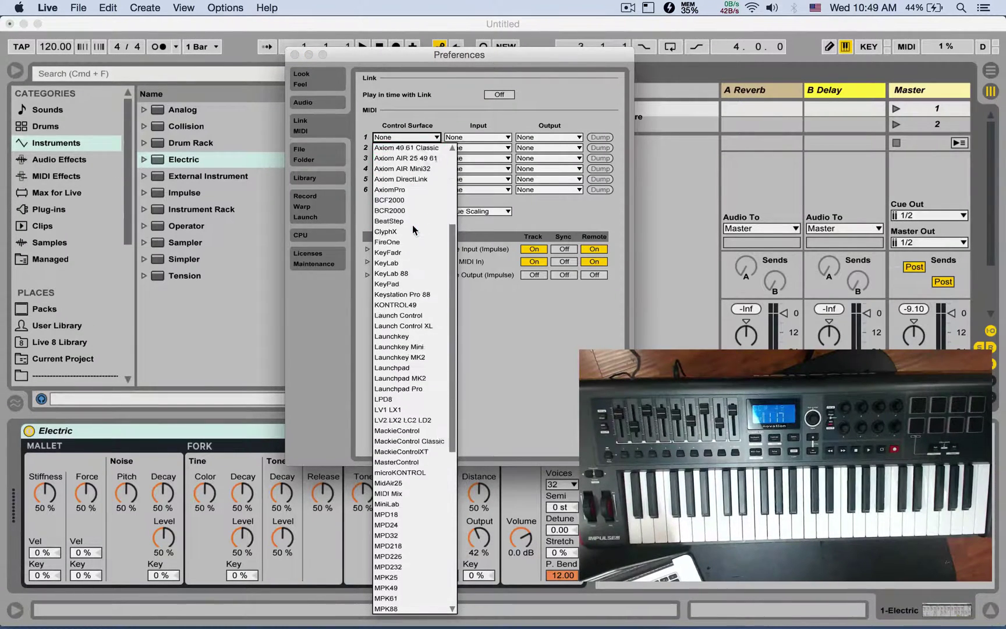
scroll(412, 225, down, 6)
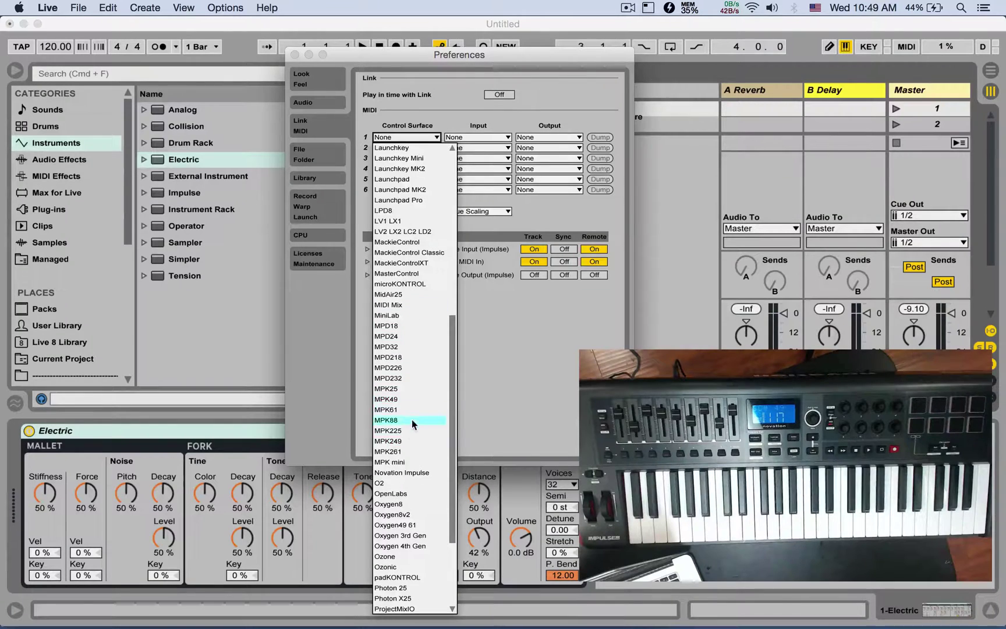
click(402, 471)
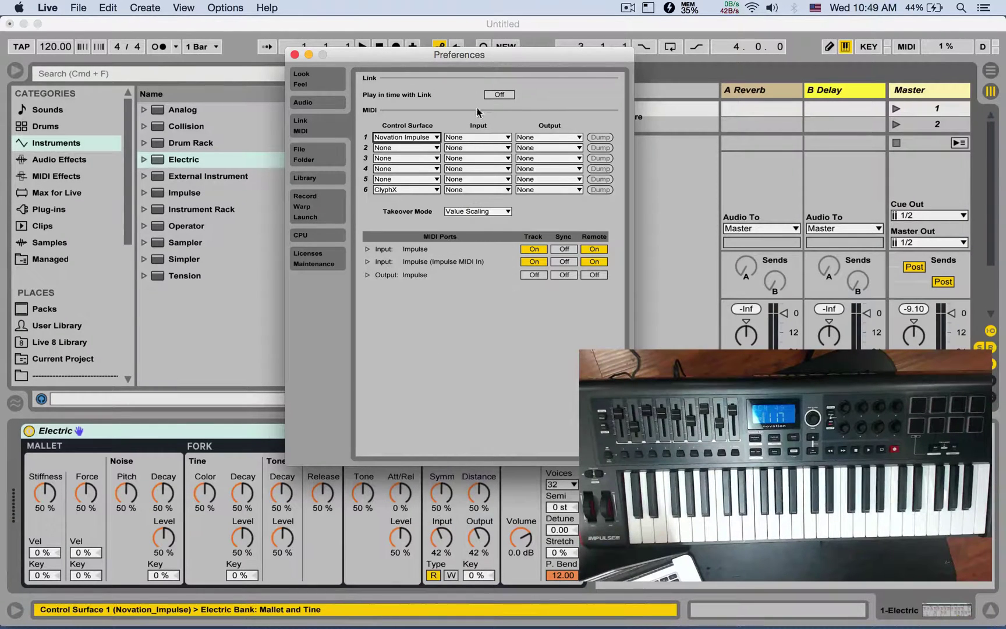
click(474, 134)
click(487, 155)
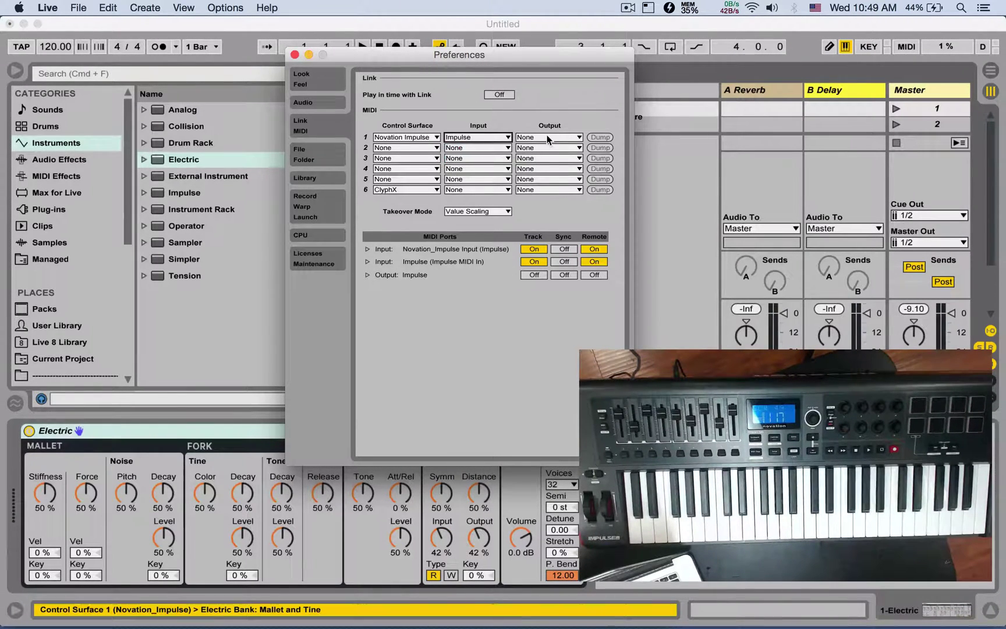
click(548, 138)
click(545, 156)
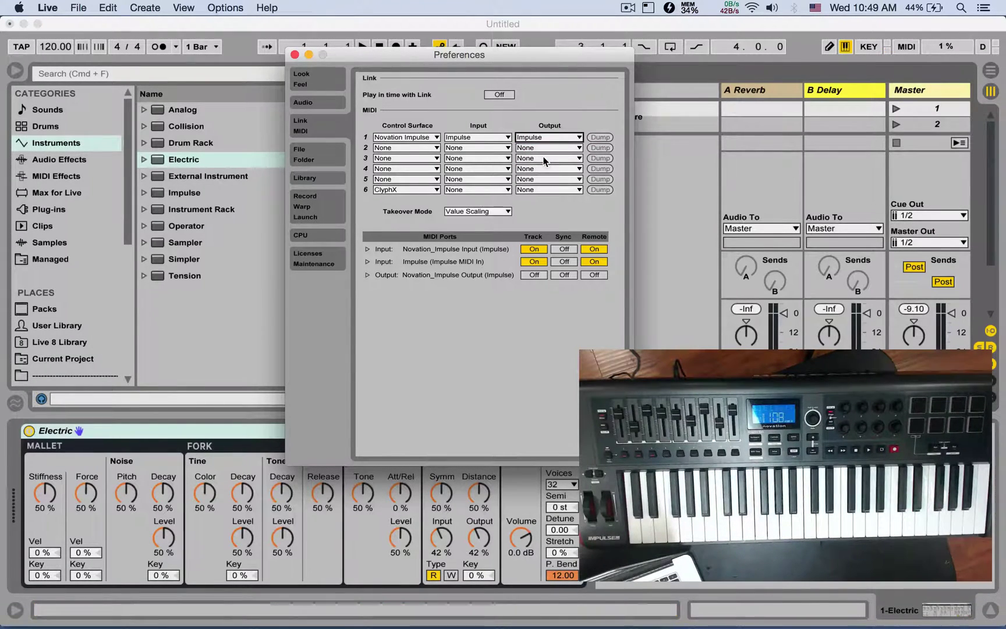
Step: Close Preferences, delete the CC 49 volume mapping in MIDI Map mode, and add a new audio track
click(295, 55)
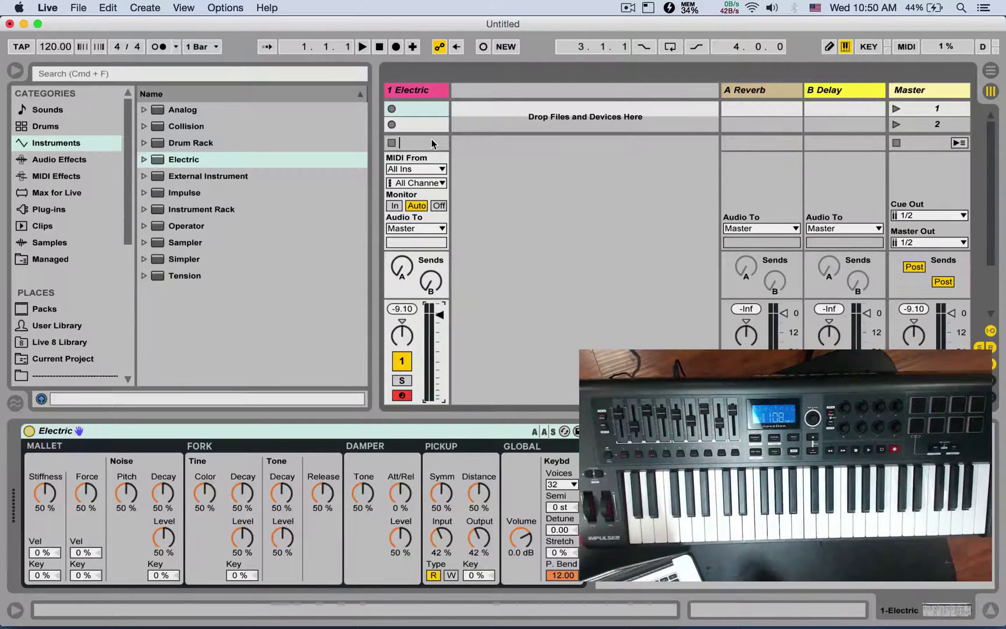
click(907, 46)
click(322, 321)
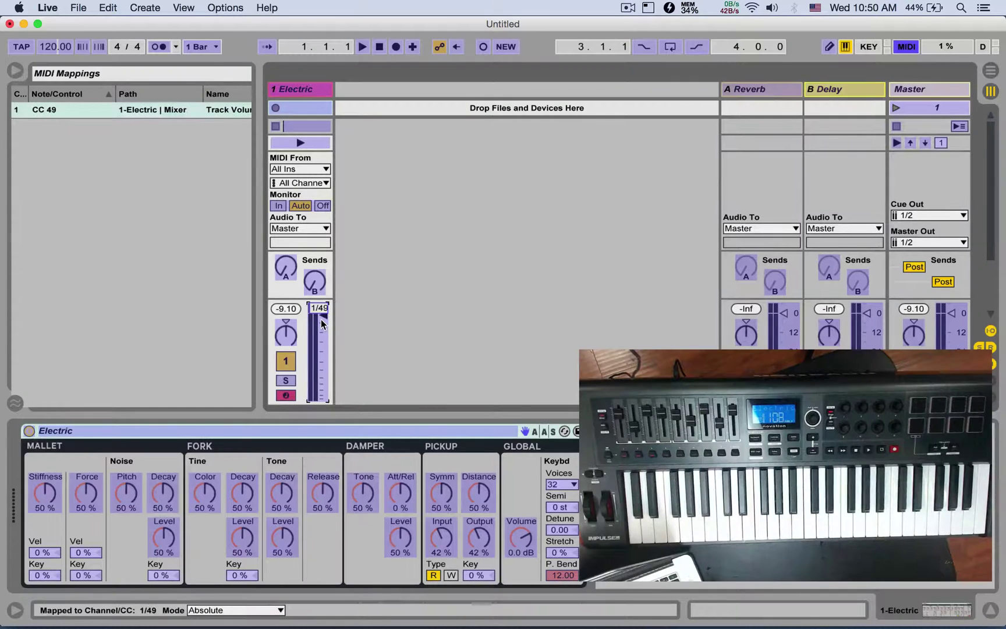
key(BackSpace)
click(913, 48)
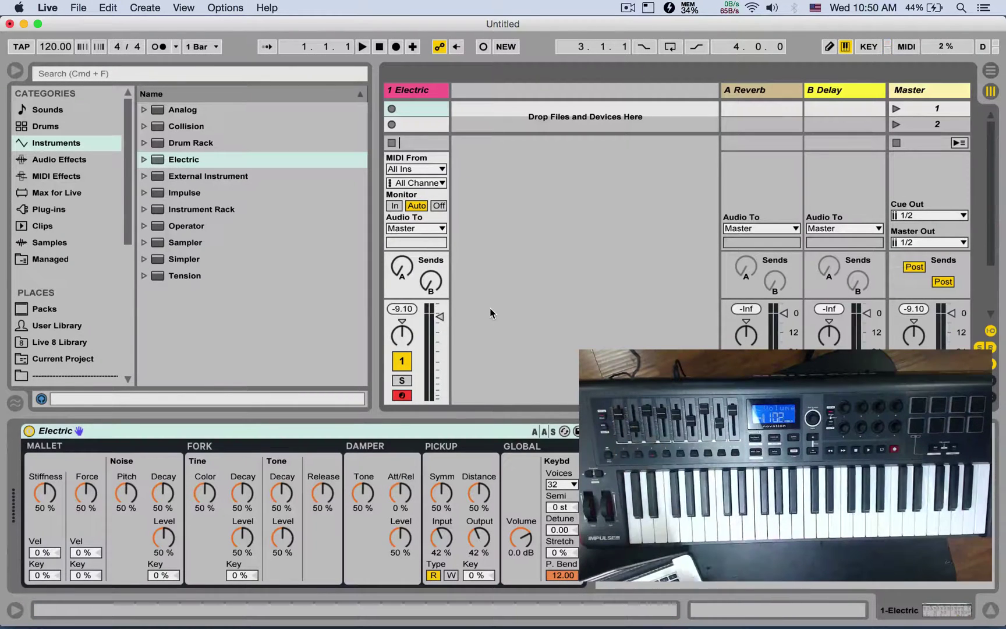
key(super+t)
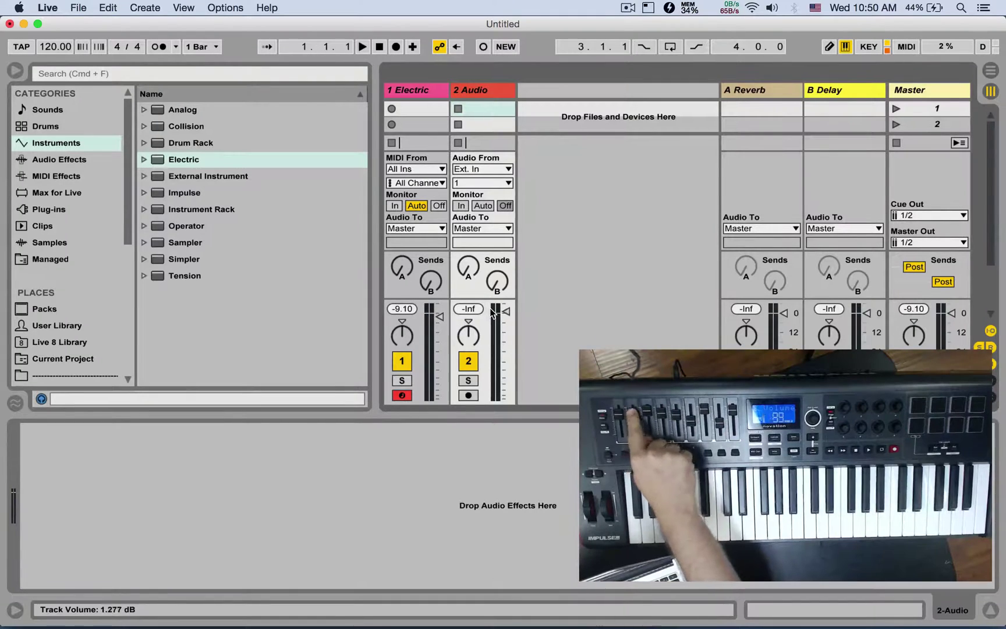
Step: Load Auto Filter from Audio Effects onto the 2 Audio track and focus the device
click(83, 159)
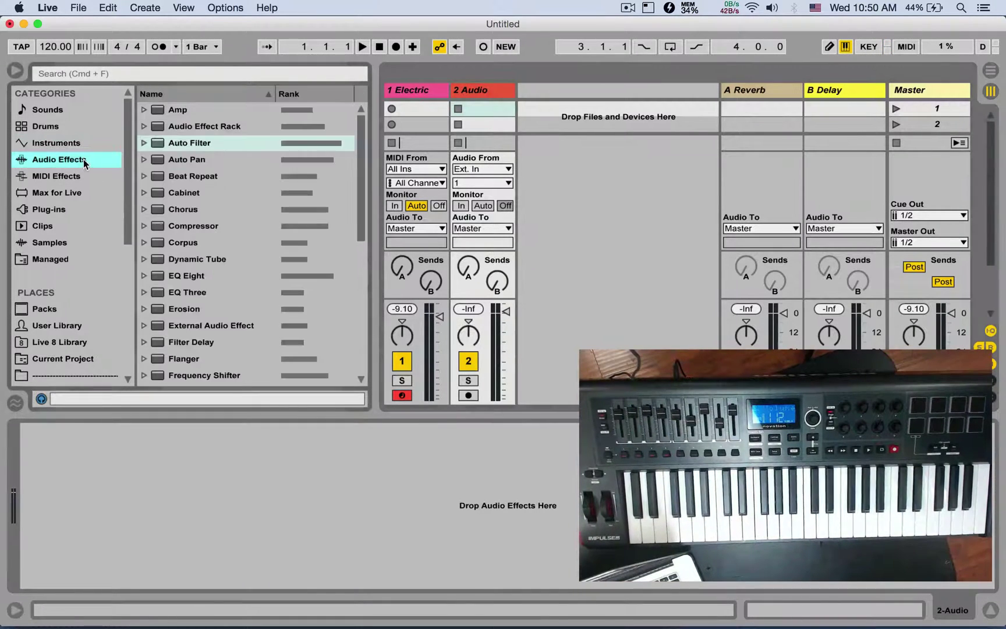
double_click(202, 143)
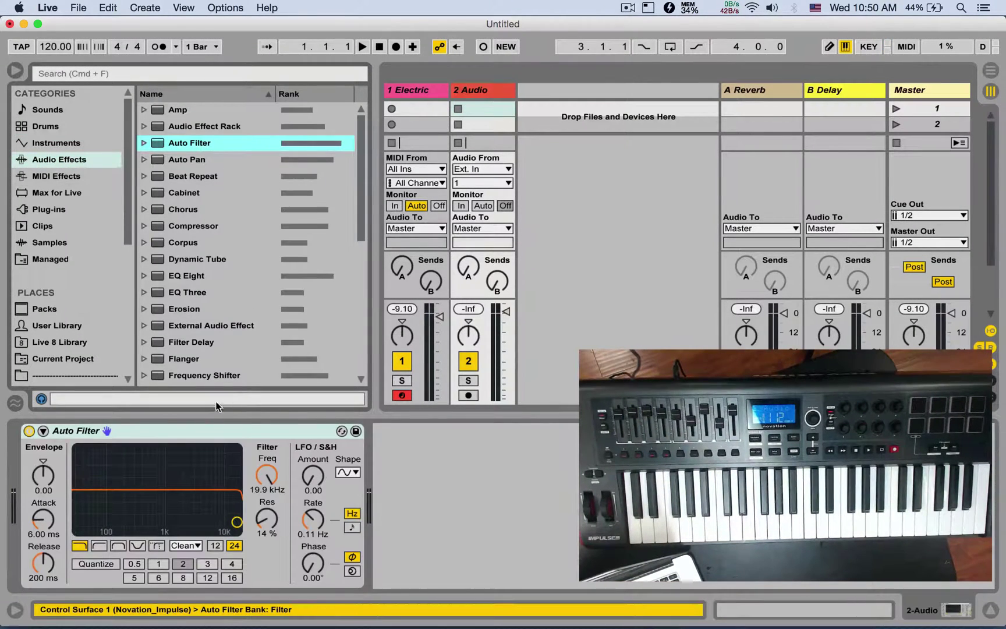
click(118, 431)
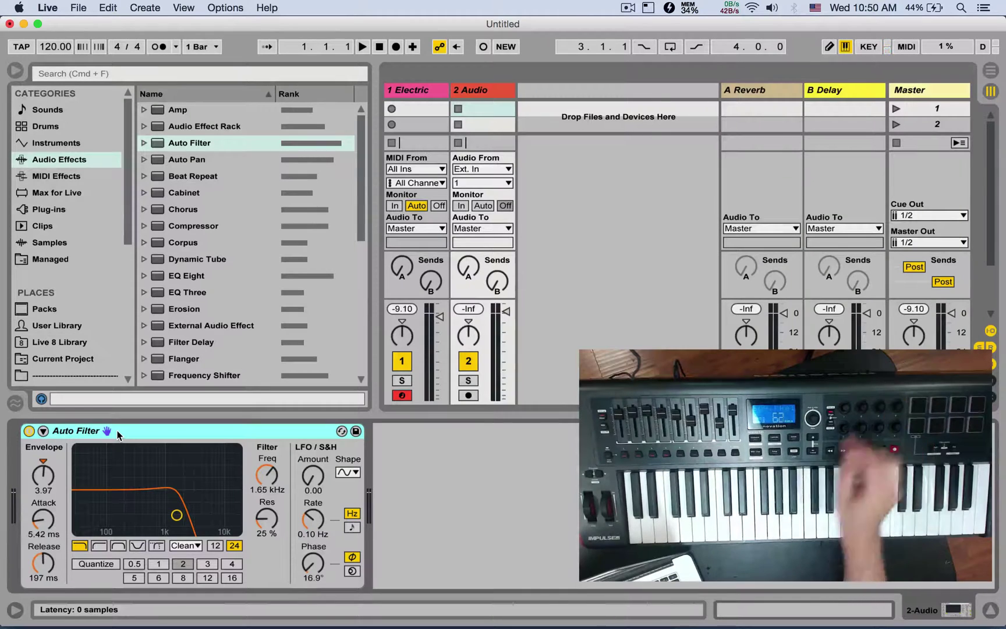
Step: Reopen Preferences and expand the Novation_Impulse input port's sync settings
key(super+comma)
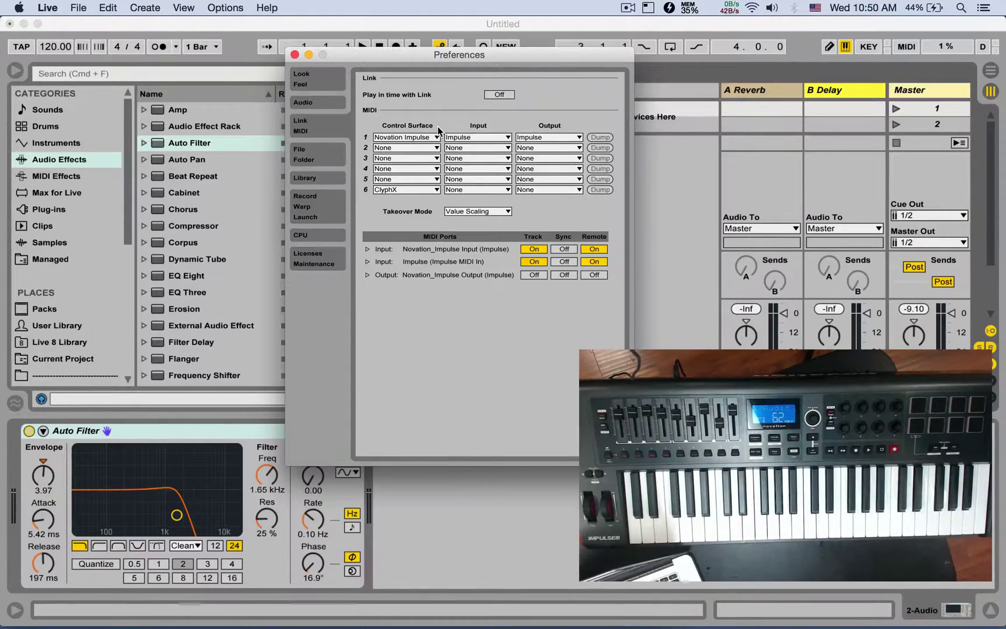
click(367, 249)
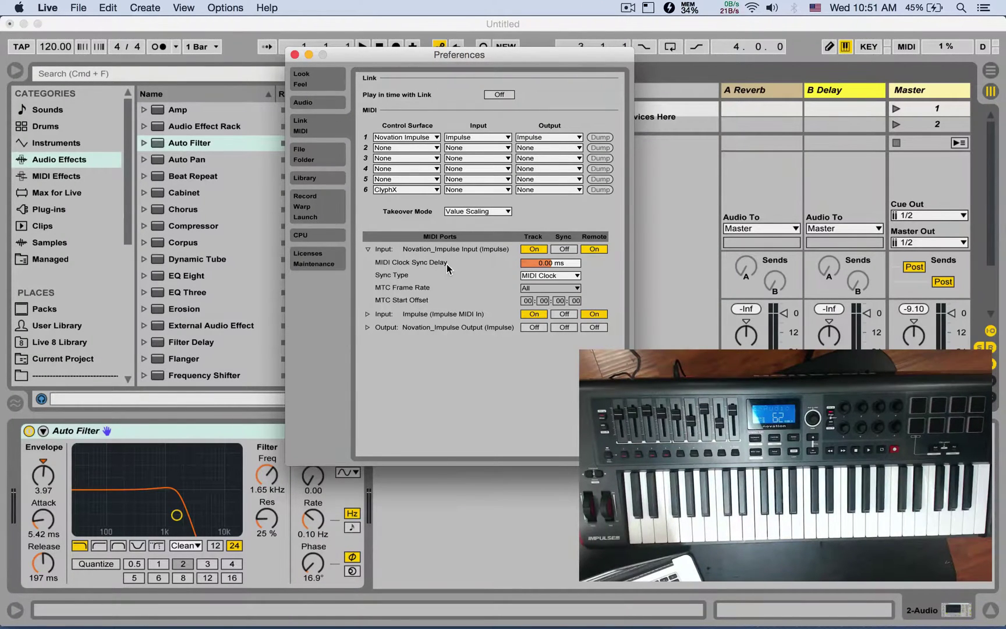
Step: Set the Impulse input's clock sync delay to -2.00 ms and Sync Type to MIDI Timecode, frame rate All
mouse_move(545, 262)
mouse_down()
mouse_move(542, 278)
mouse_move(548, 264)
mouse_up()
click(531, 275)
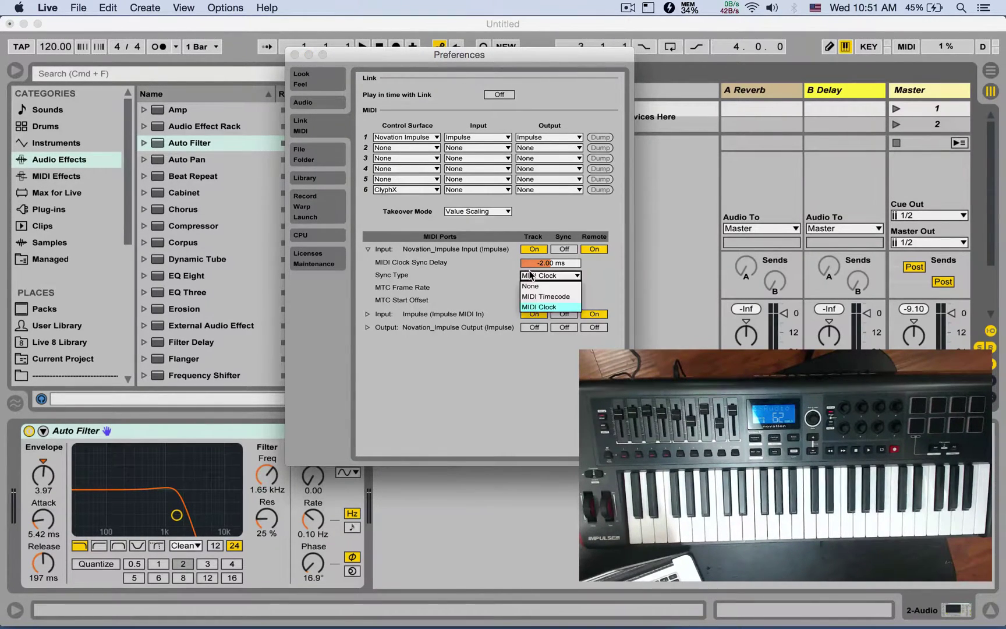
click(568, 298)
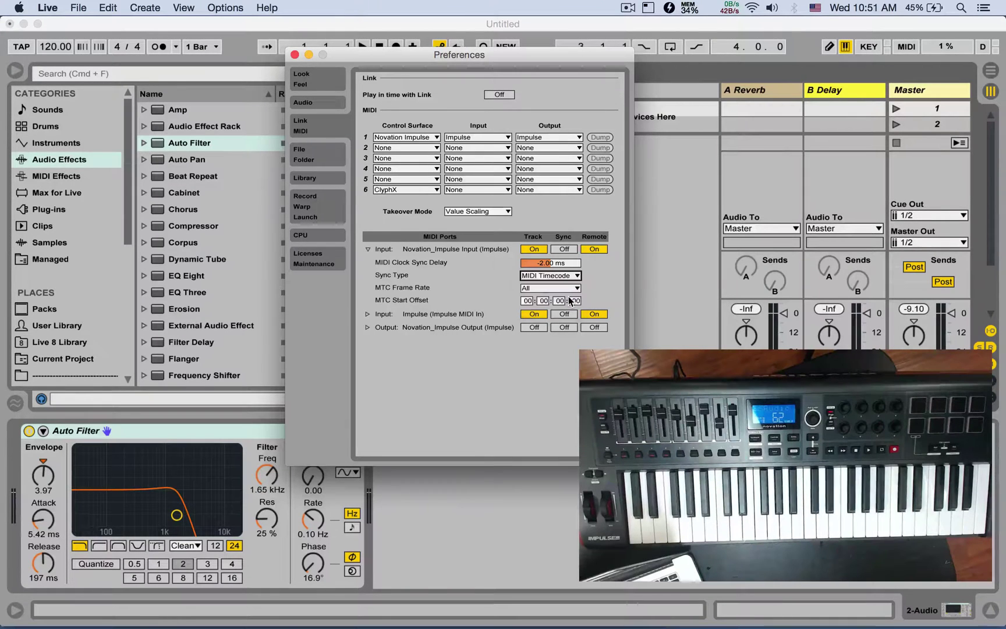
click(532, 286)
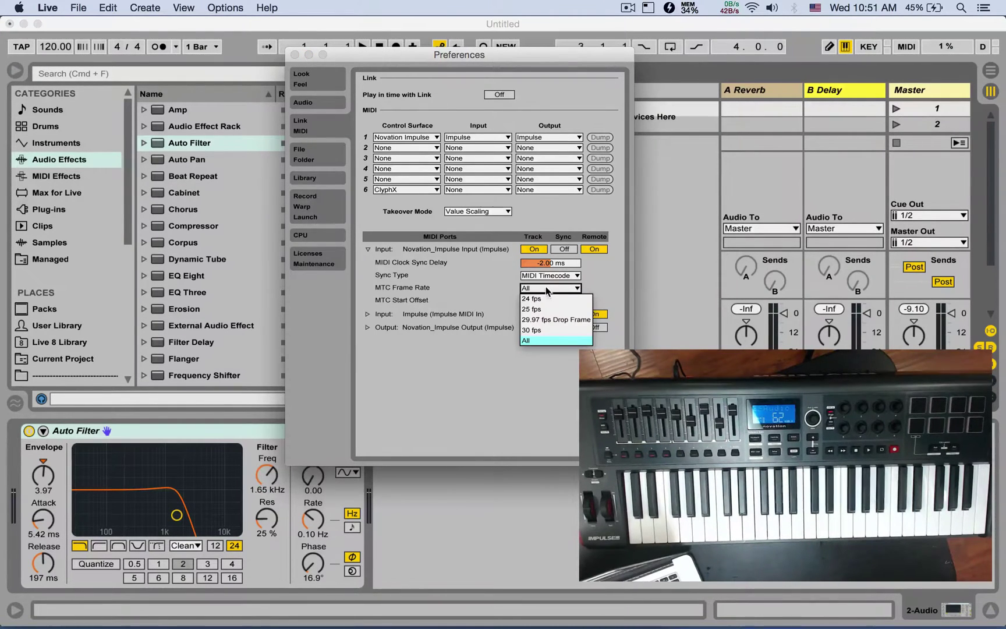
click(547, 289)
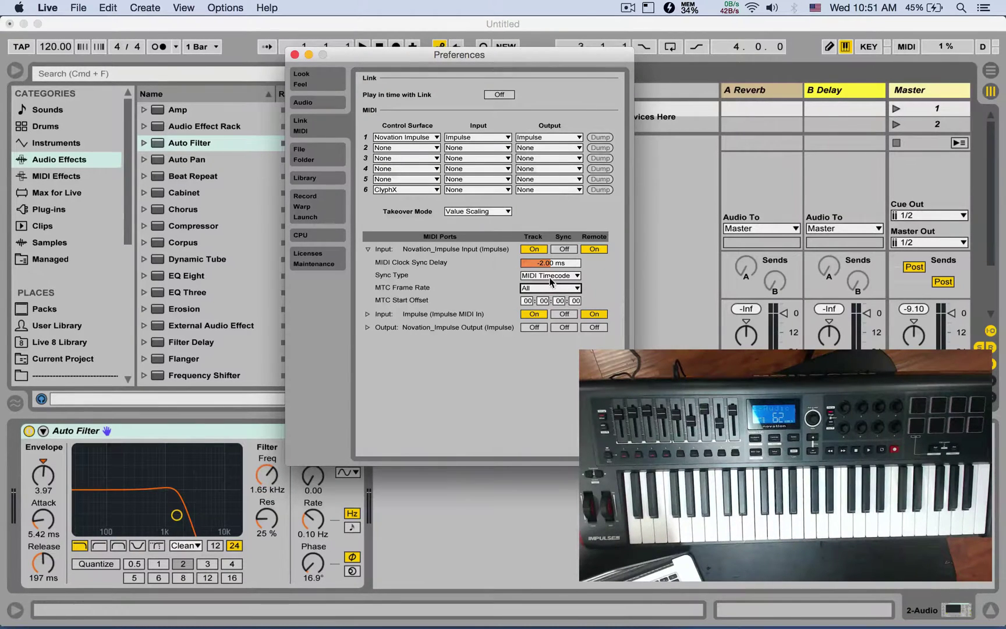
click(550, 277)
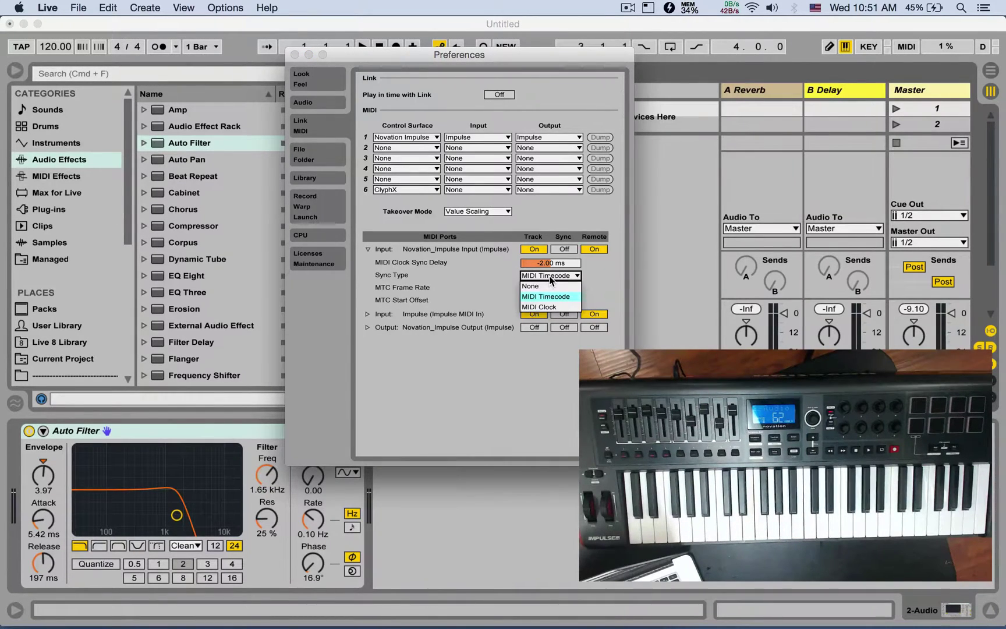
click(551, 279)
Step: Leave the Novation_Impulse output port's MIDI clock type at Song and go to the File/Folder preferences
click(367, 327)
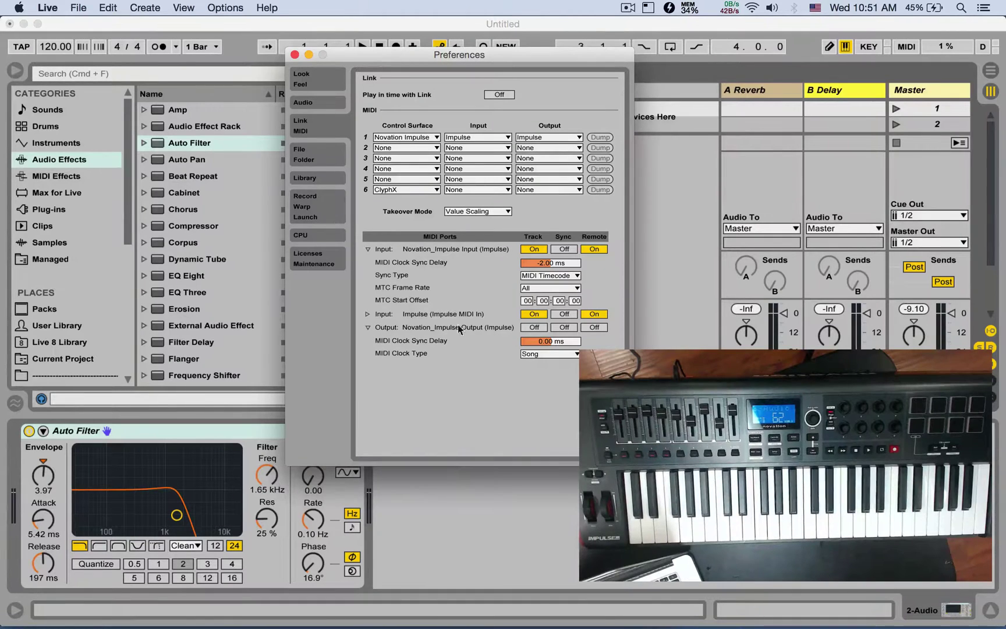
click(555, 353)
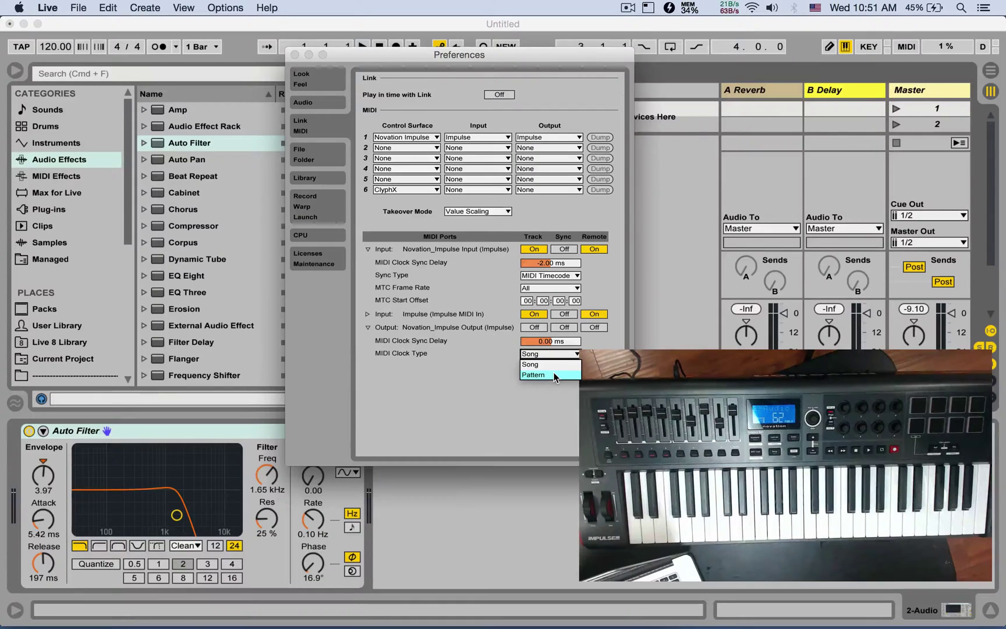
click(503, 399)
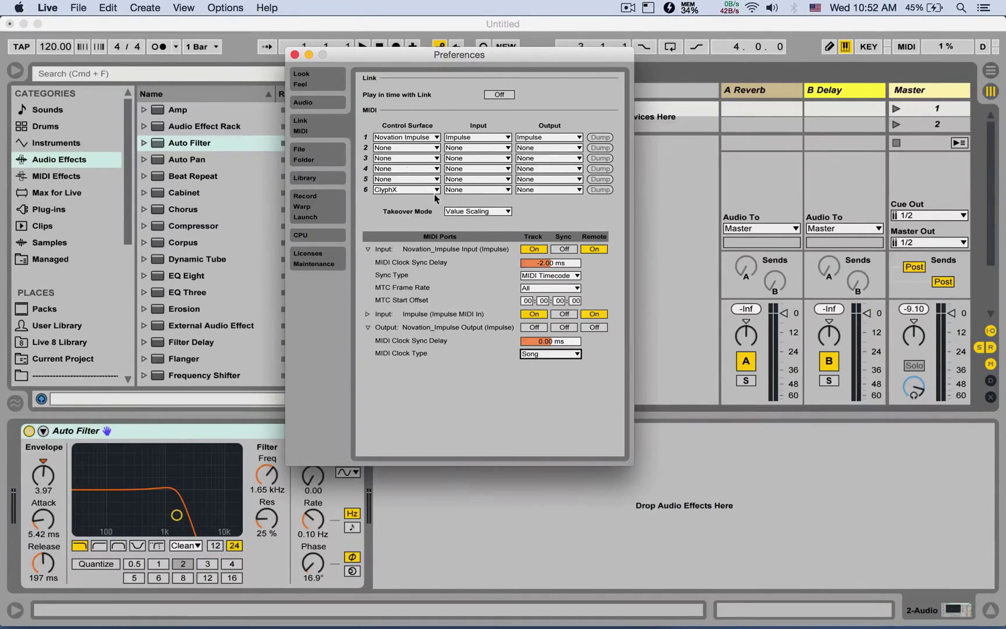
click(317, 161)
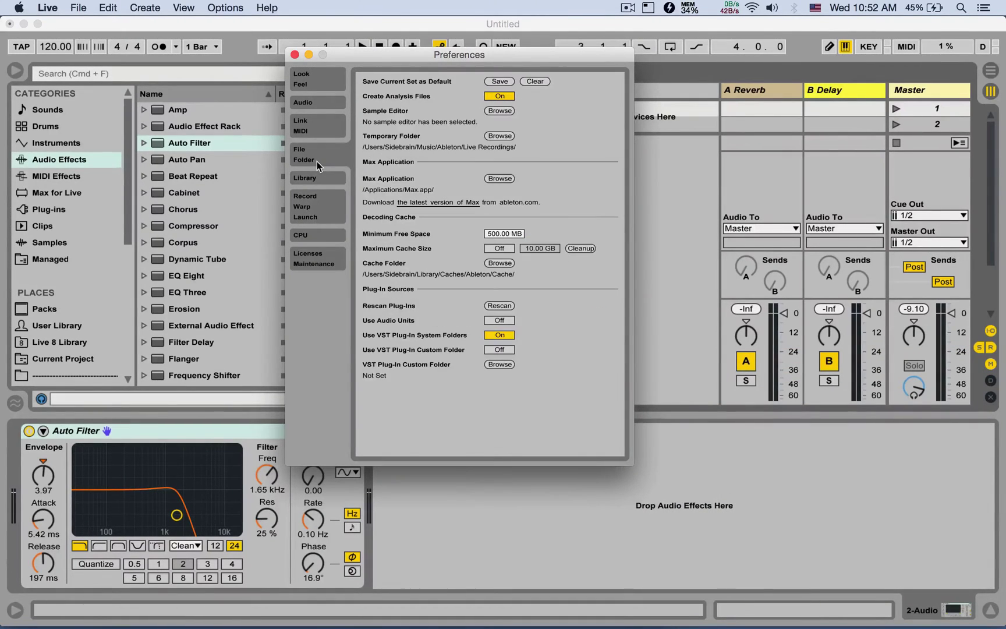